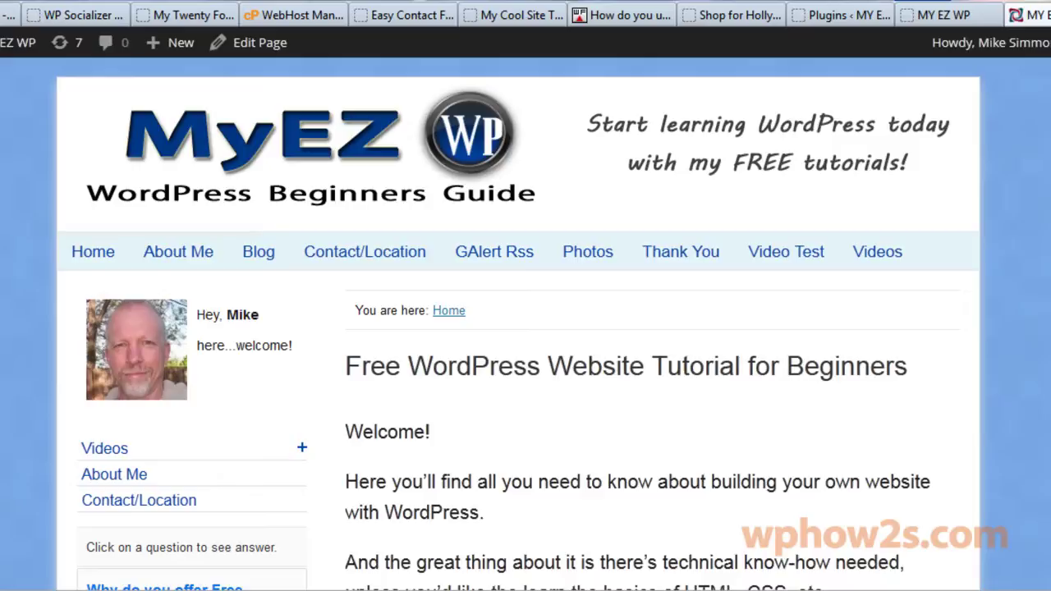
Step: Search the plugin directory for 'ultimate coming soon' from the Plugins Add New page
click(868, 14)
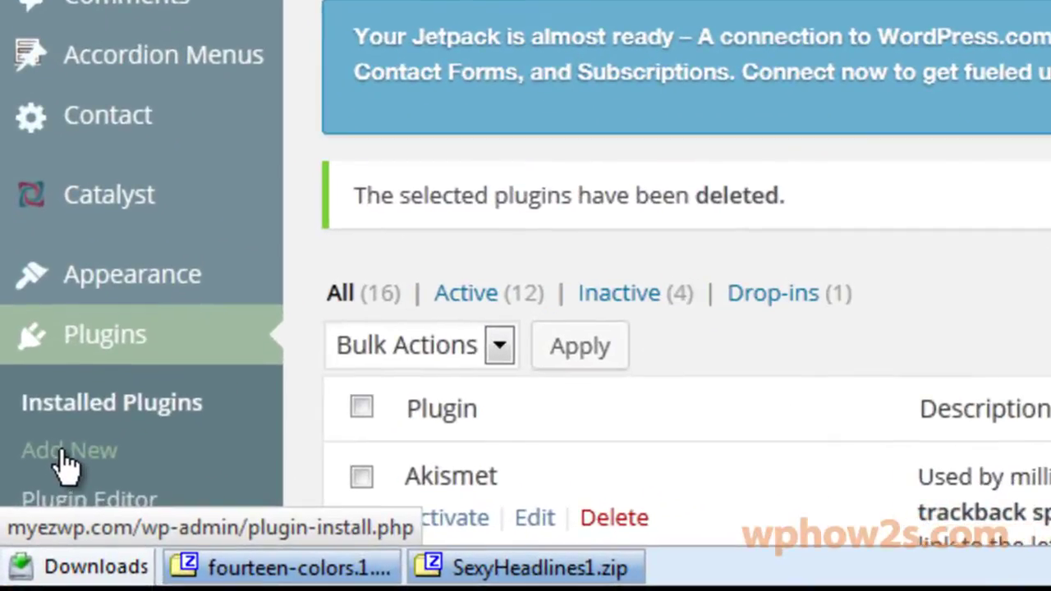
click(66, 460)
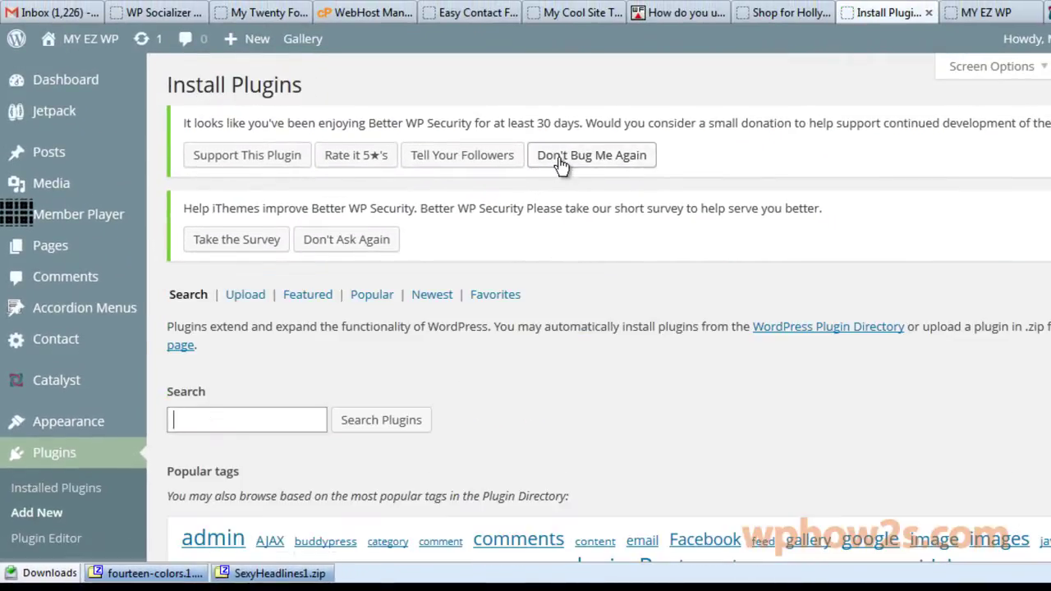
text(ultim)
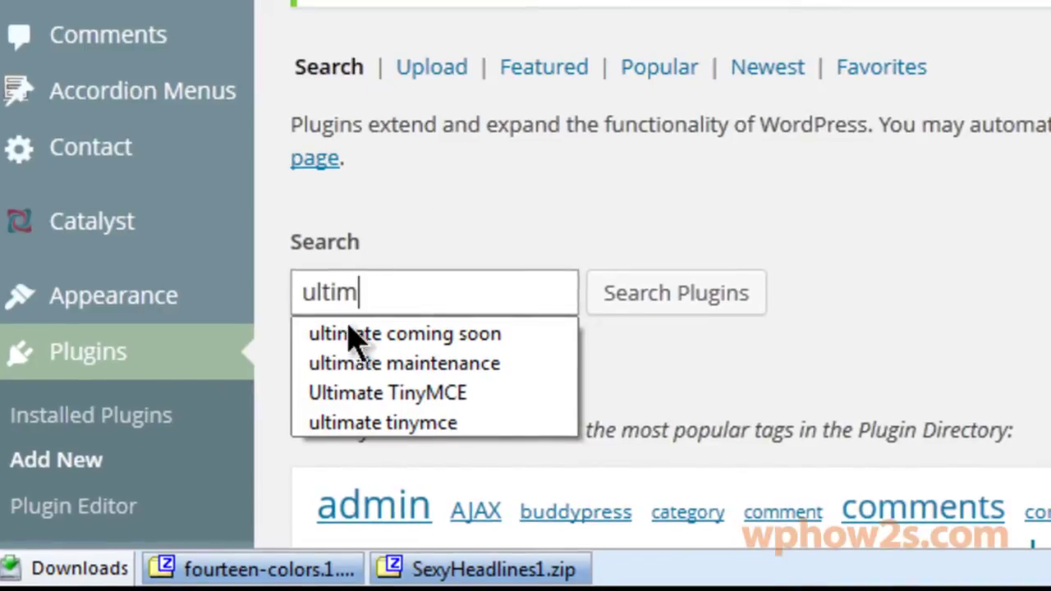
click(351, 333)
key(Return)
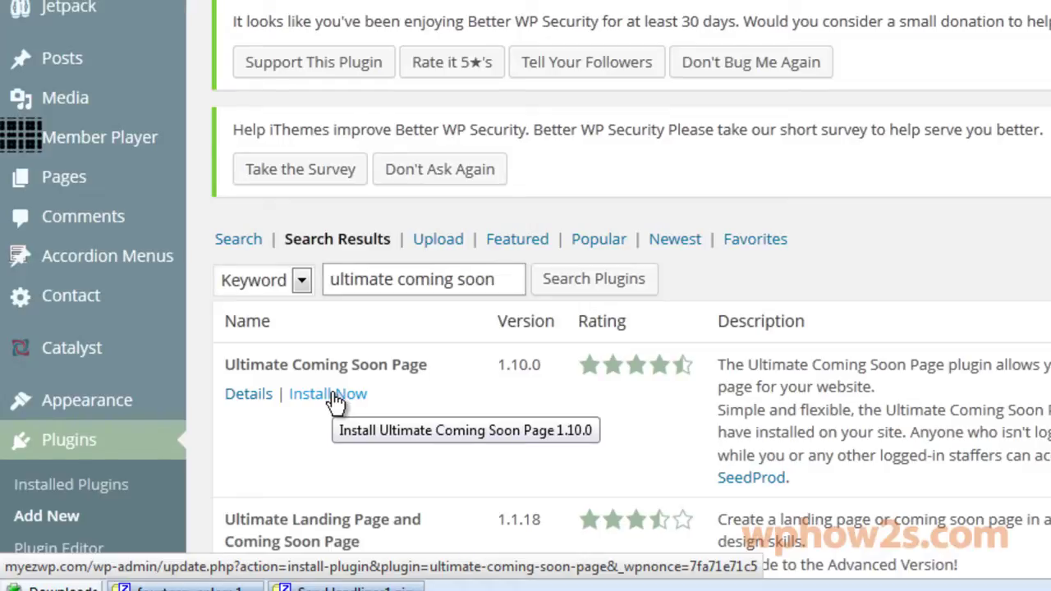
Step: Install Ultimate Coming Soon Page 1.10.0 from its details dialog and confirm it in the plugins list
click(236, 397)
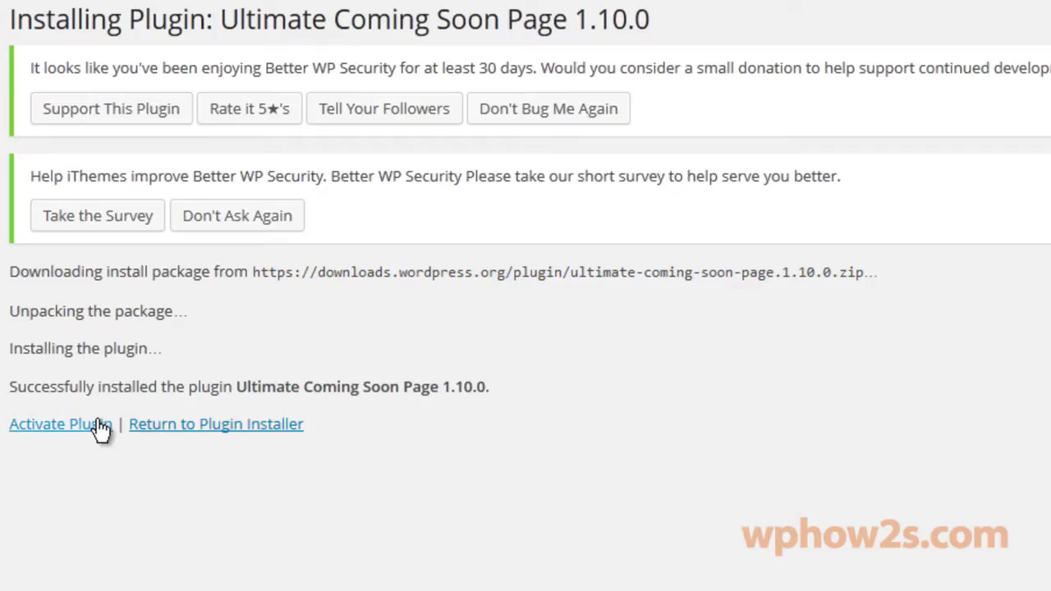
click(32, 427)
scroll(526, 328, down, 3)
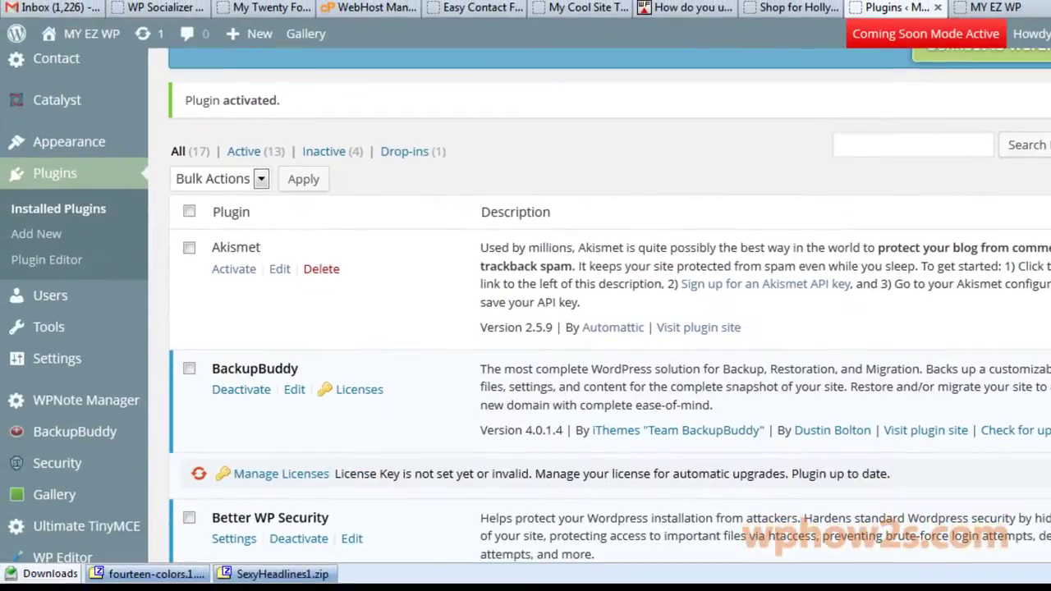
scroll(525, 329, down, 3)
scroll(526, 328, down, 2)
scroll(526, 329, down, 2)
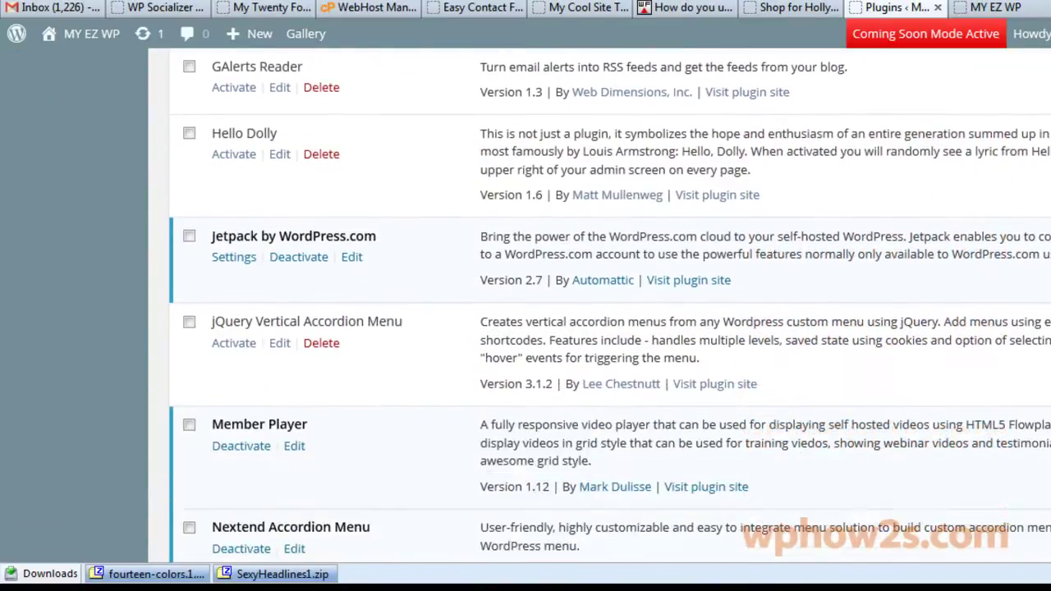
scroll(526, 329, down, 3)
scroll(525, 329, down, 3)
scroll(526, 329, down, 3)
scroll(525, 328, down, 2)
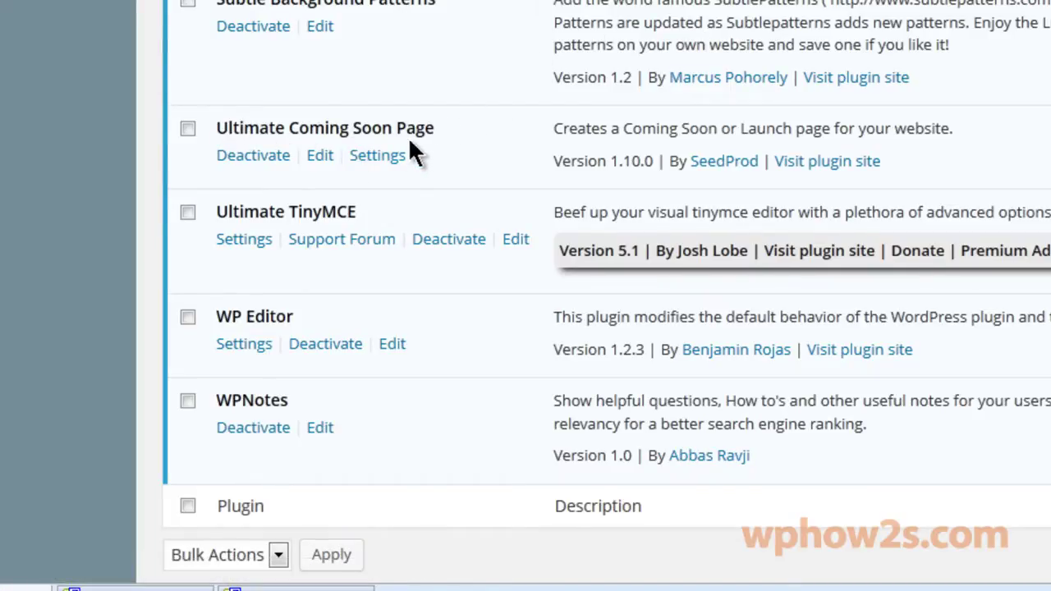
Step: Open the Ultimate Coming Soon Page settings and review the mode, image and headline options
click(377, 155)
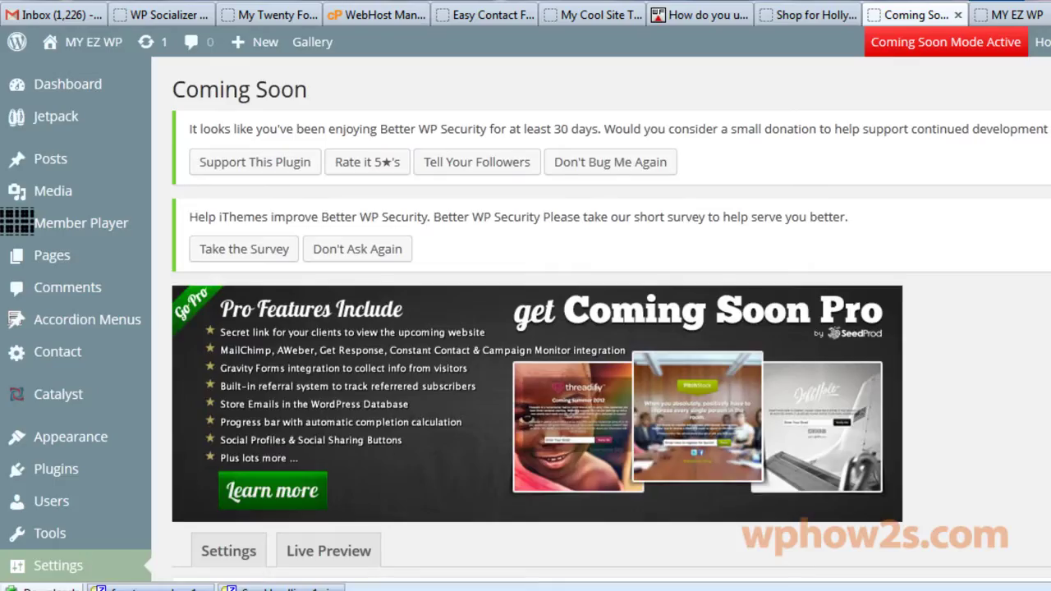
scroll(525, 329, down, 5)
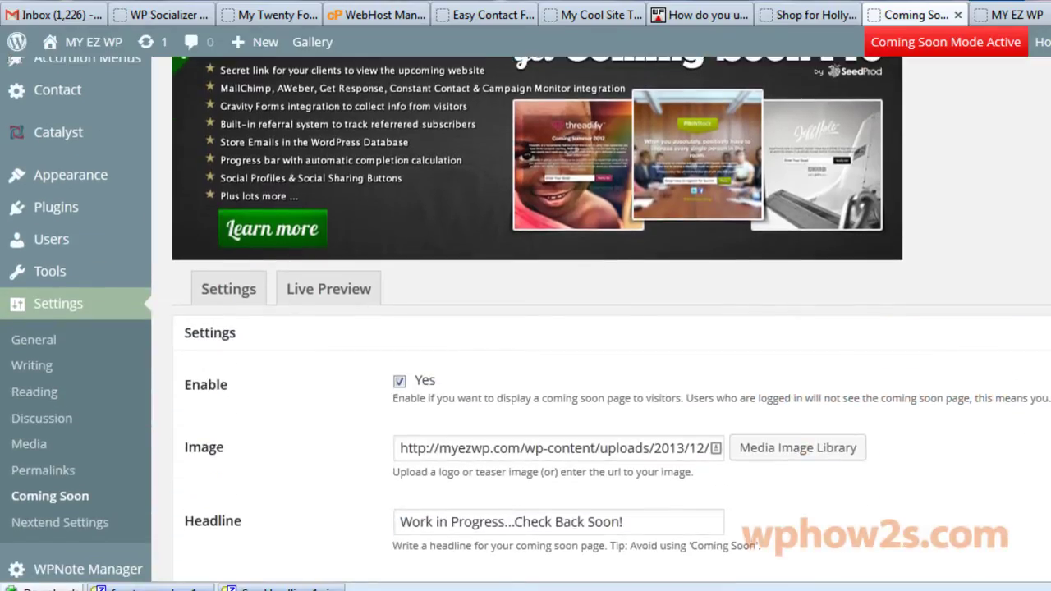
scroll(526, 329, up, 2)
scroll(526, 328, up, 3)
scroll(526, 329, up, 1)
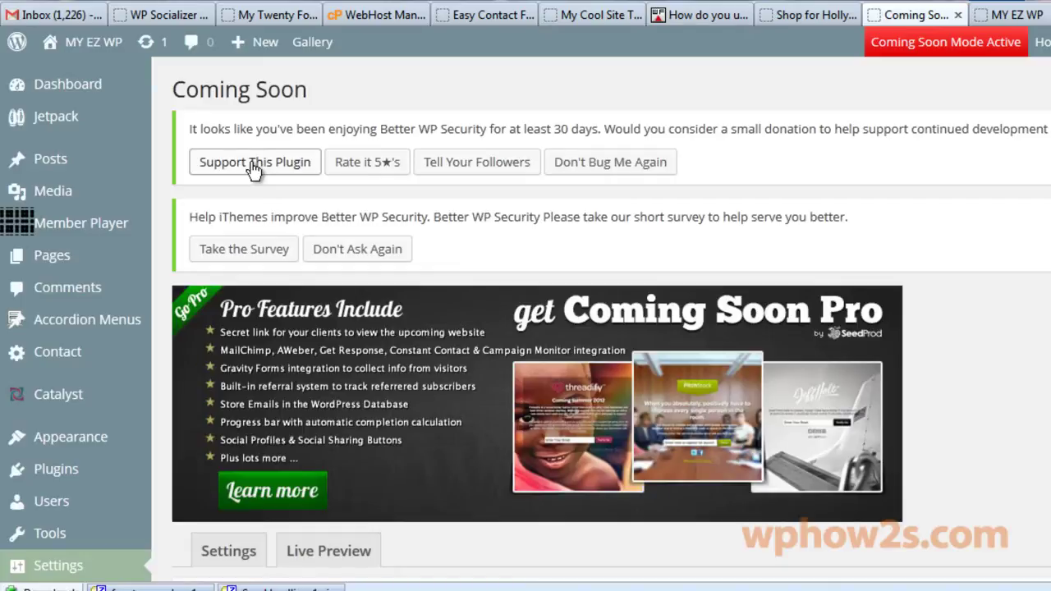
scroll(526, 329, down, 3)
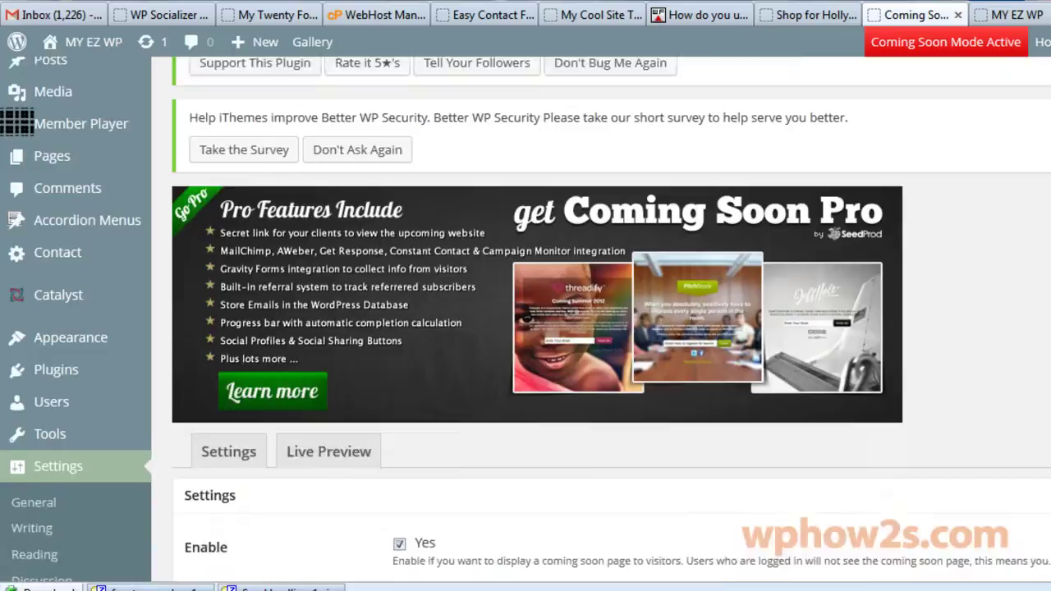
scroll(525, 328, down, 2)
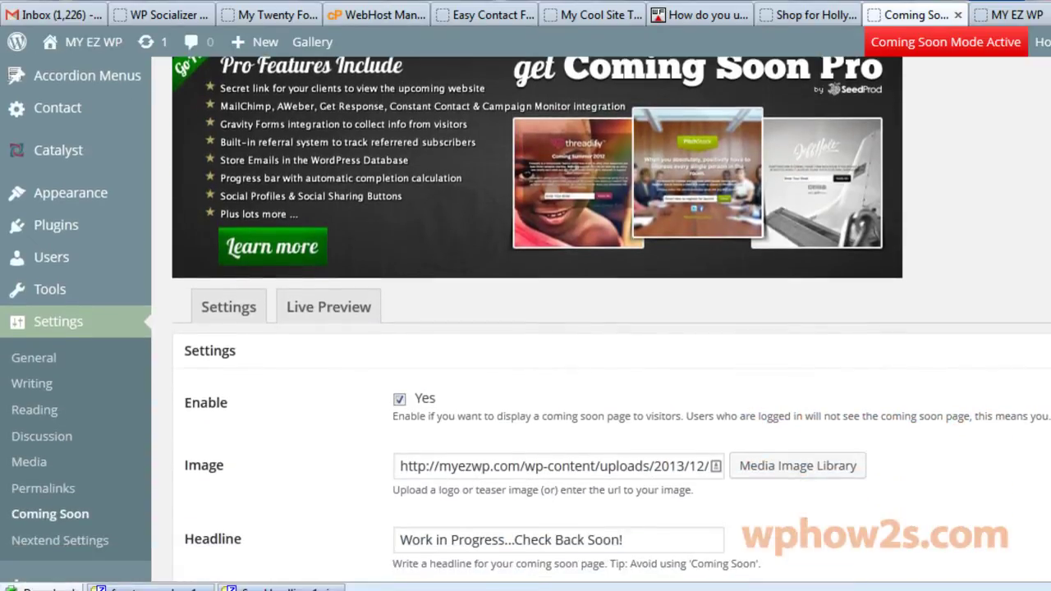
scroll(526, 328, down, 3)
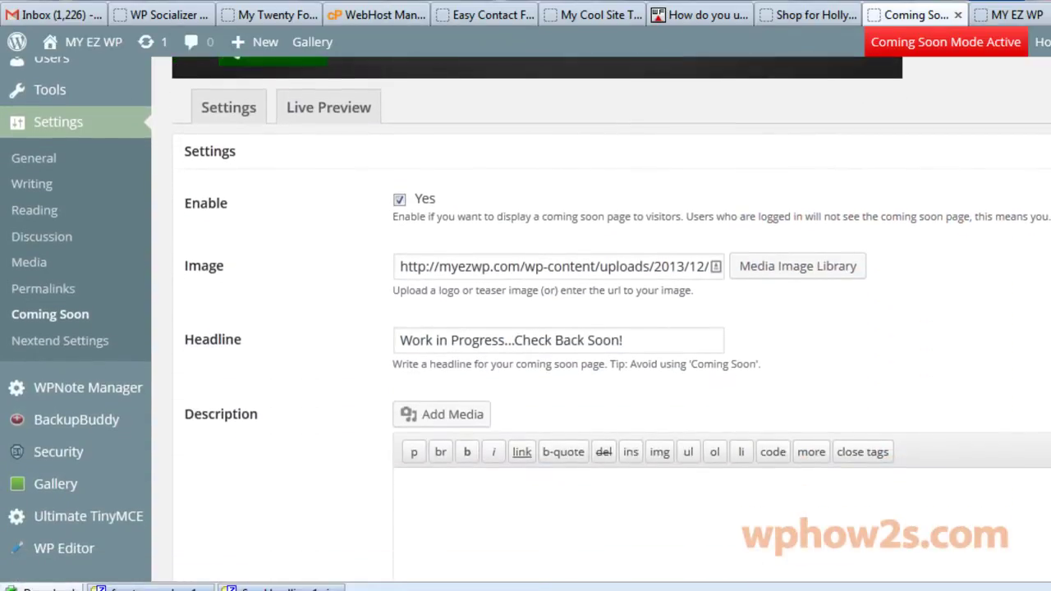
scroll(554, 324, up, 1)
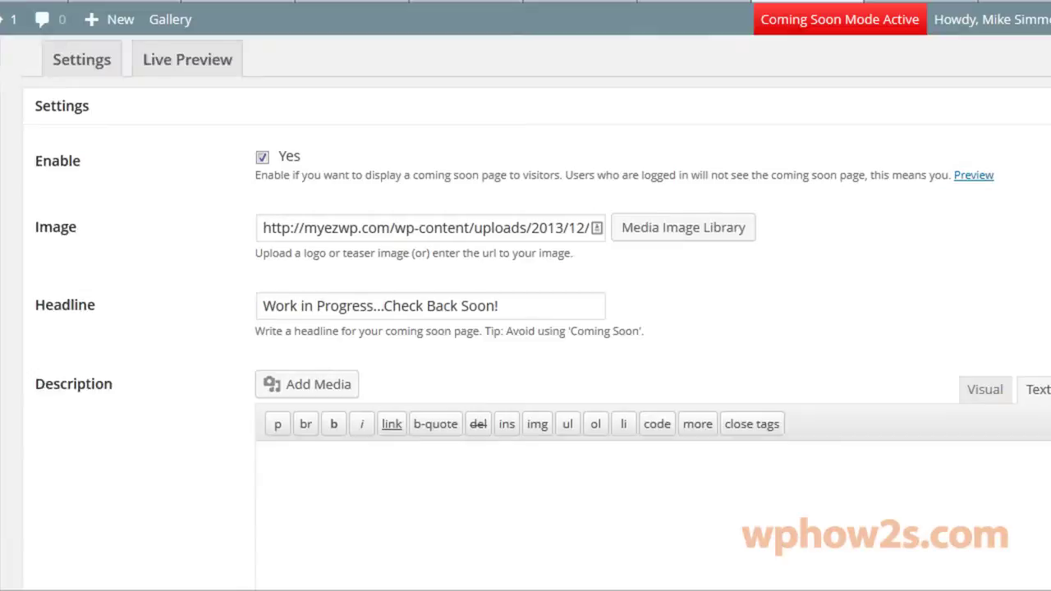
scroll(526, 329, down, 2)
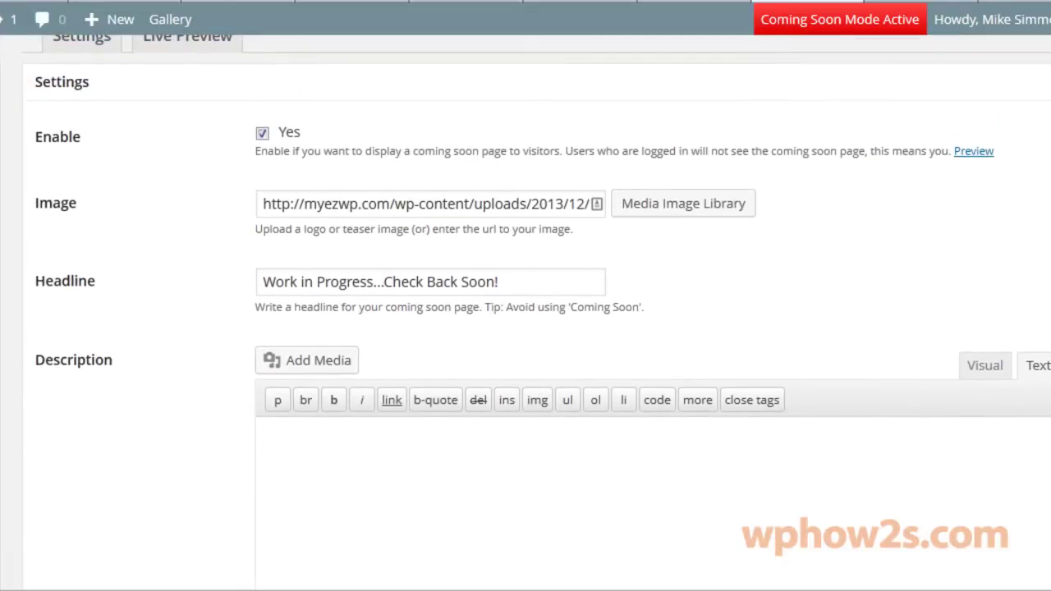
scroll(525, 329, up, 2)
scroll(525, 328, down, 1)
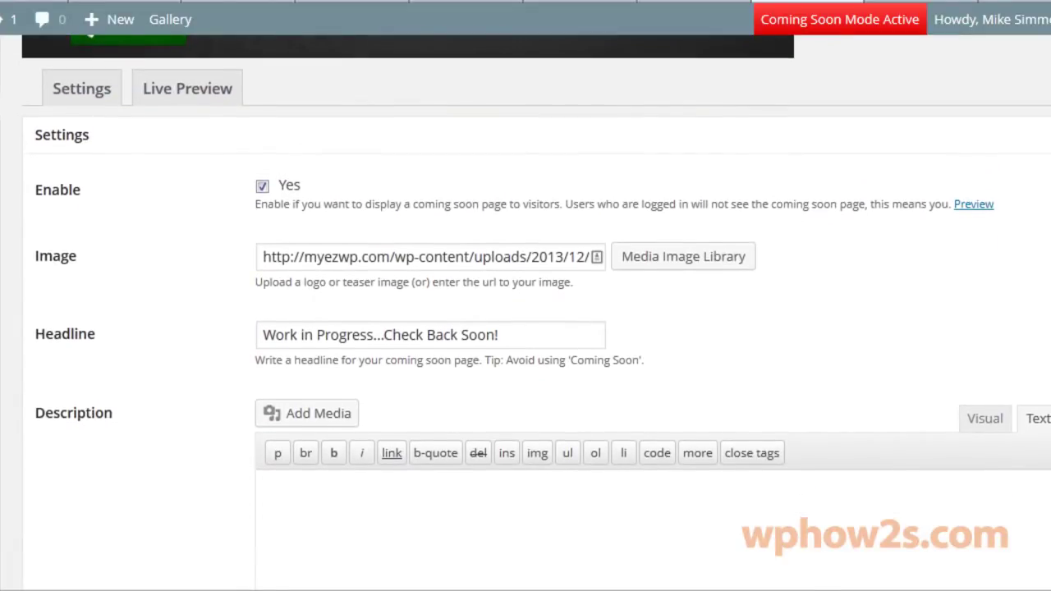
scroll(1033, 171, up, 2)
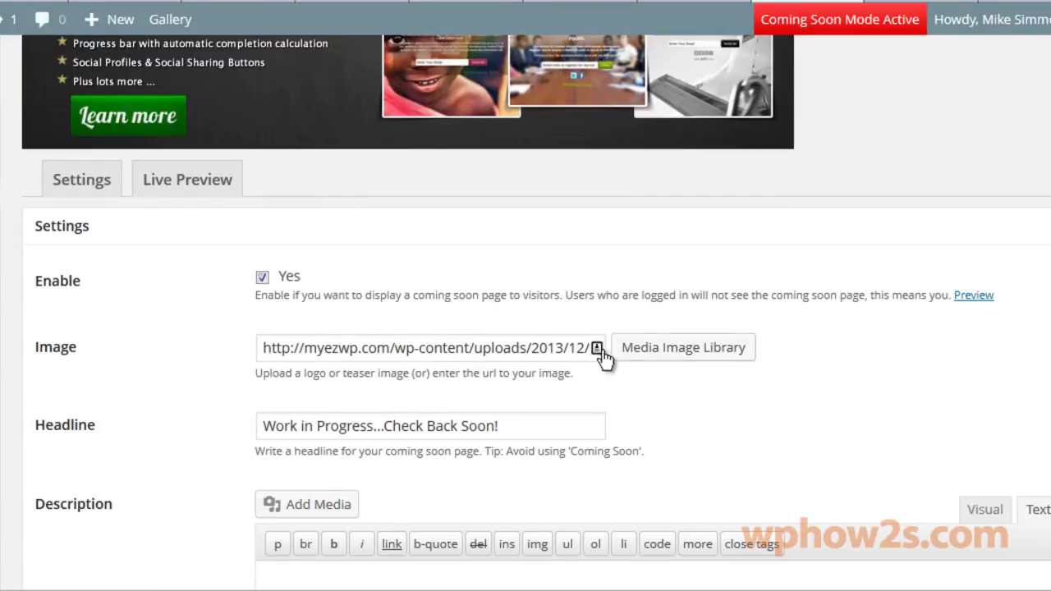
Step: Upload the 716×204 MyEZ banner image from the computer as the new logo
click(694, 351)
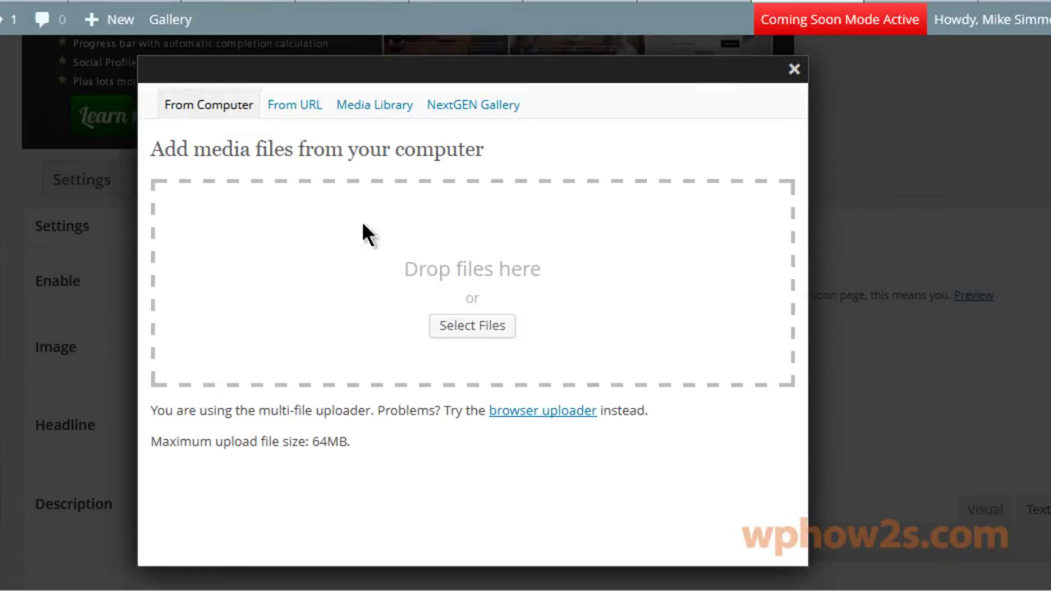
click(464, 325)
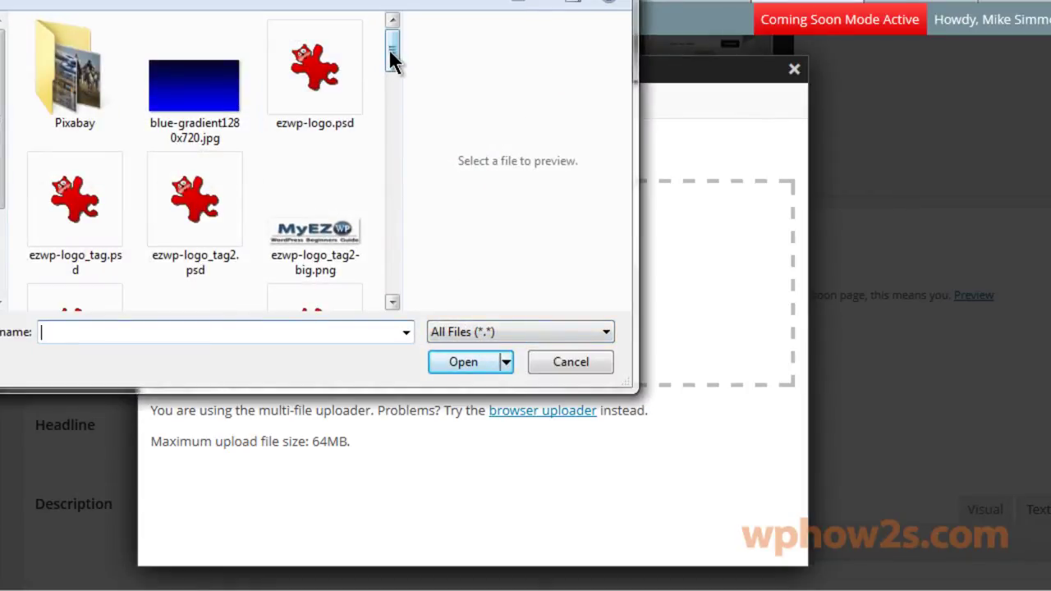
drag(391, 56, 417, 173)
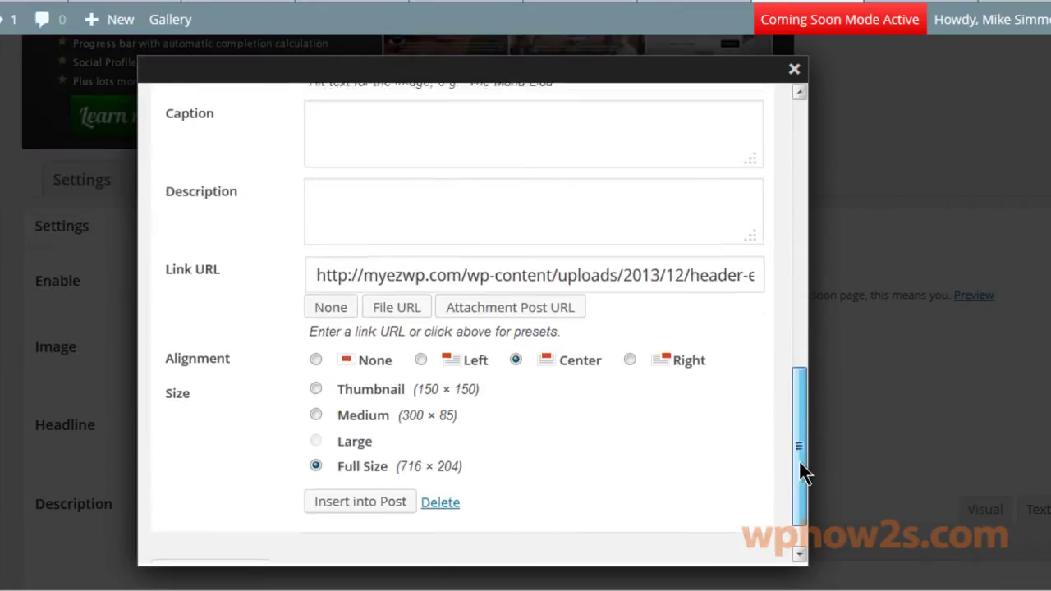
scroll(804, 474, down, 1)
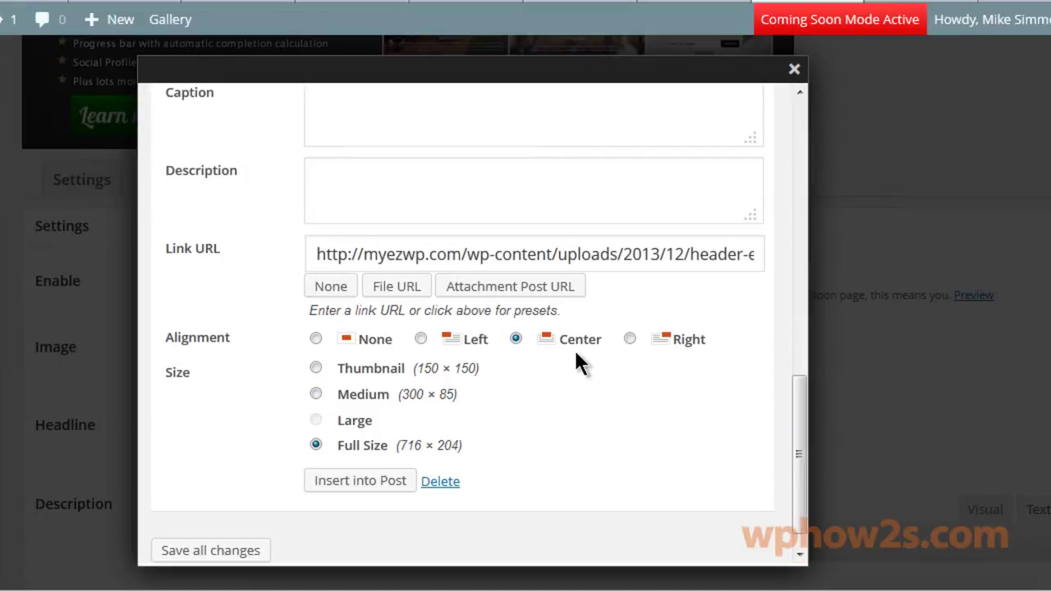
click(332, 287)
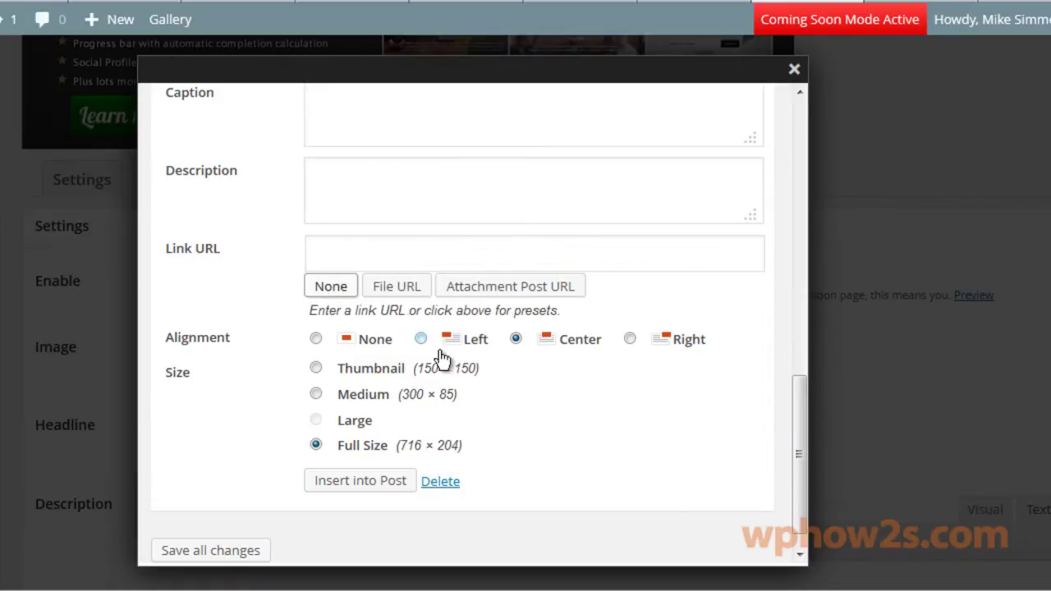
click(351, 253)
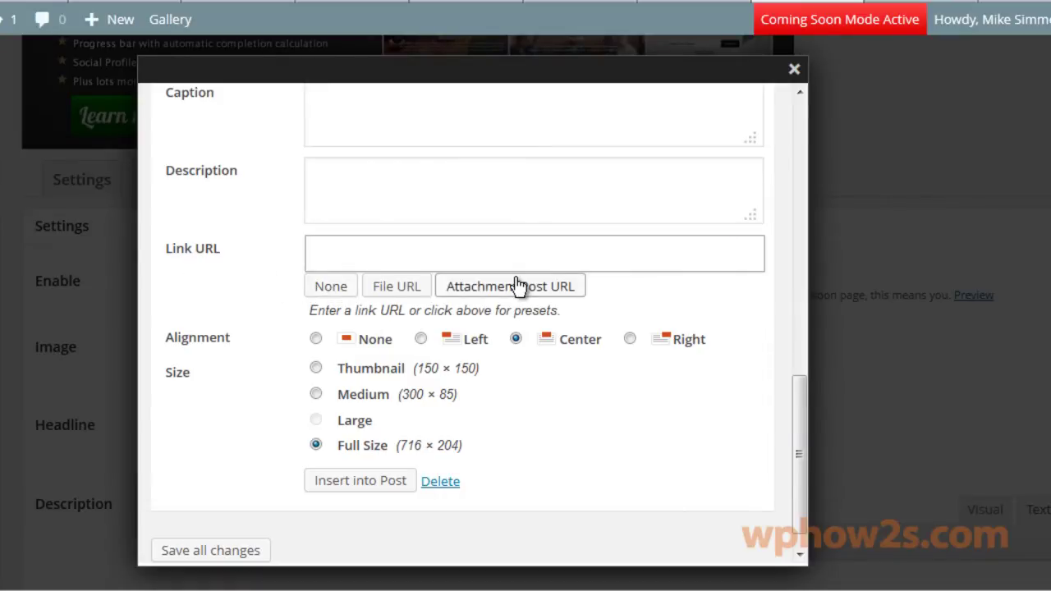
text(htt)
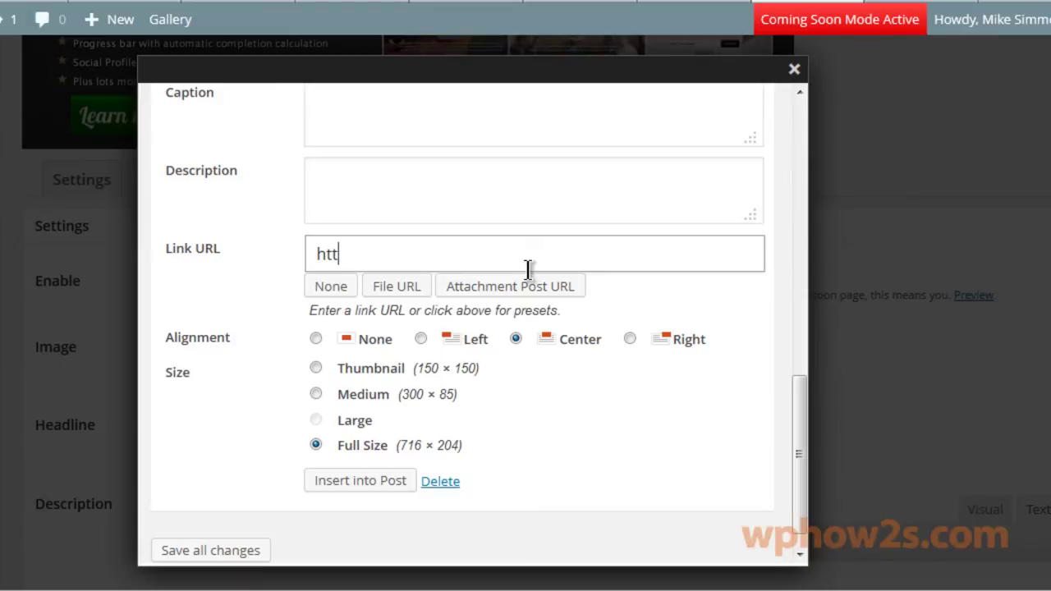
text(p:)
text(//)
text(wphow2)
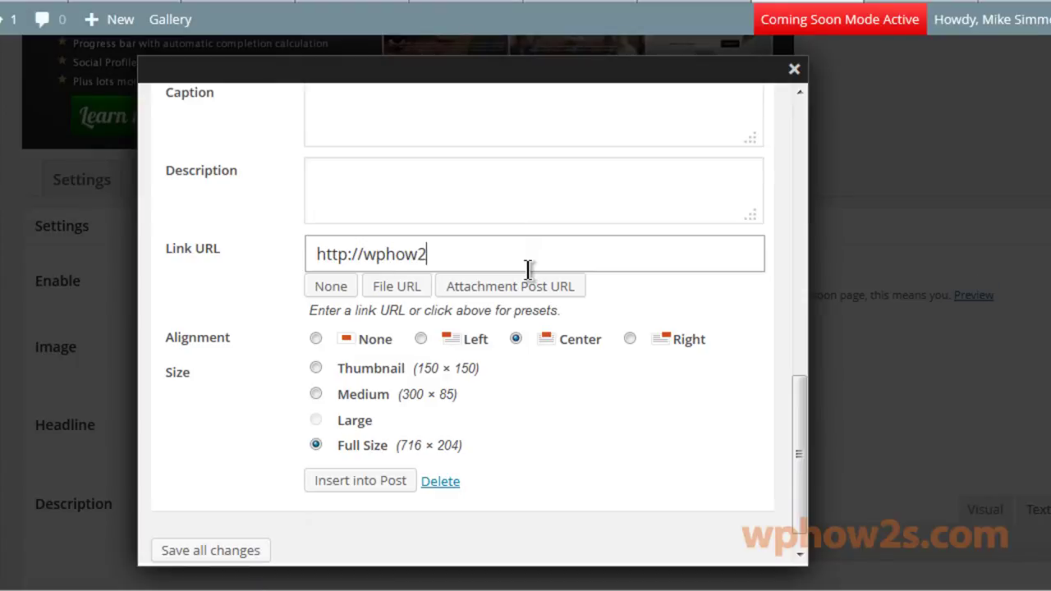
text(s.com)
Step: Insert the logo into the Image field and enter 'Test description......' as the description
click(362, 483)
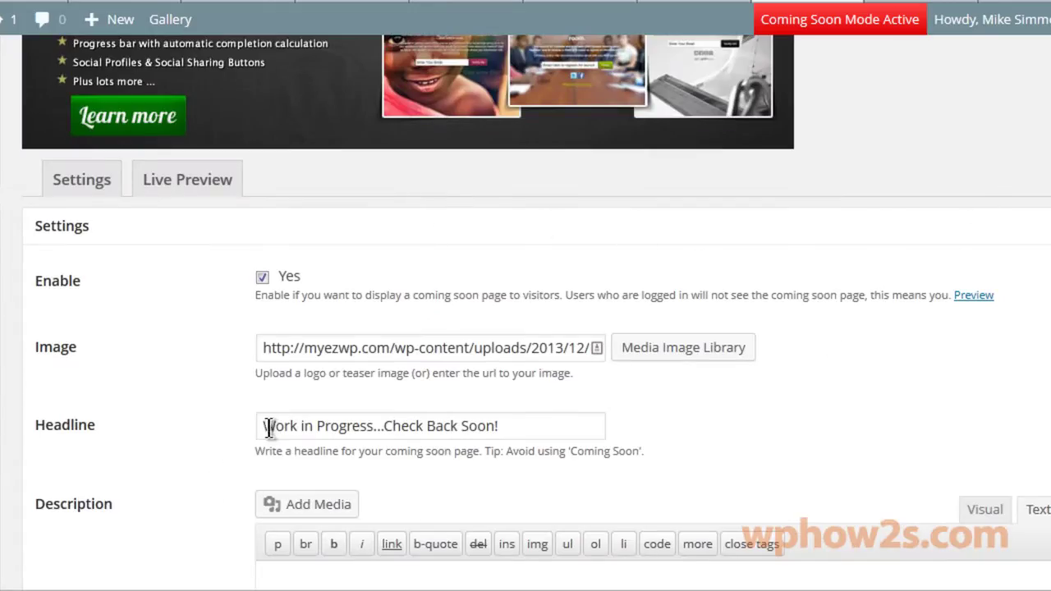
drag(265, 425, 519, 421)
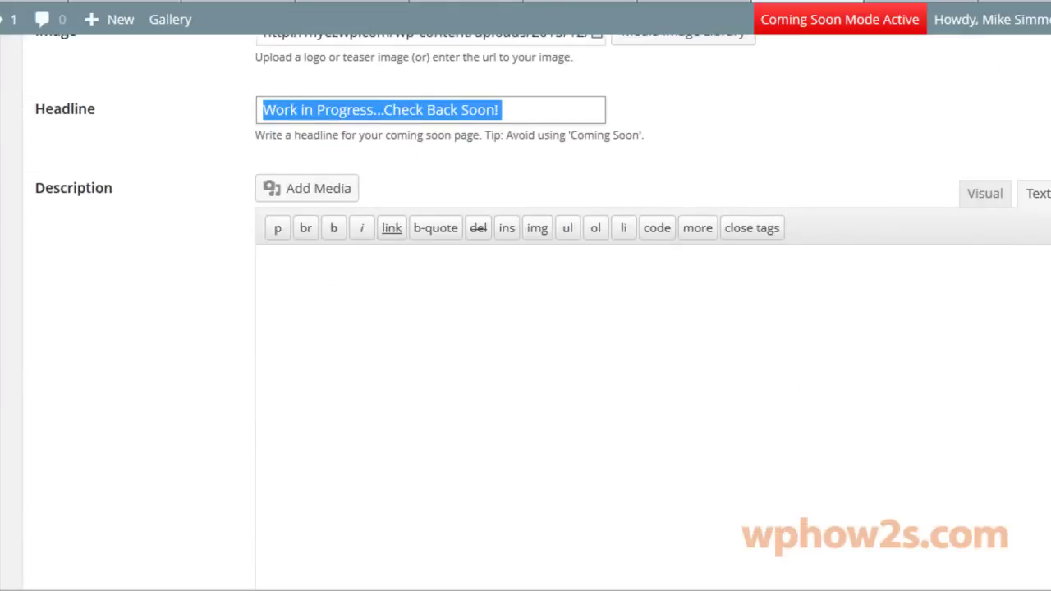
click(312, 283)
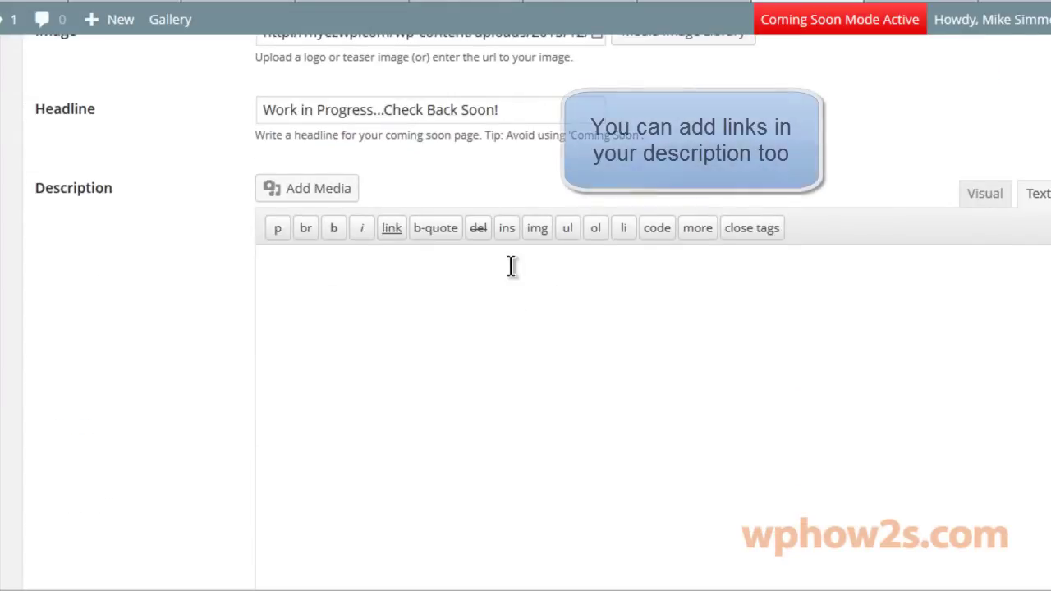
text(Test desc)
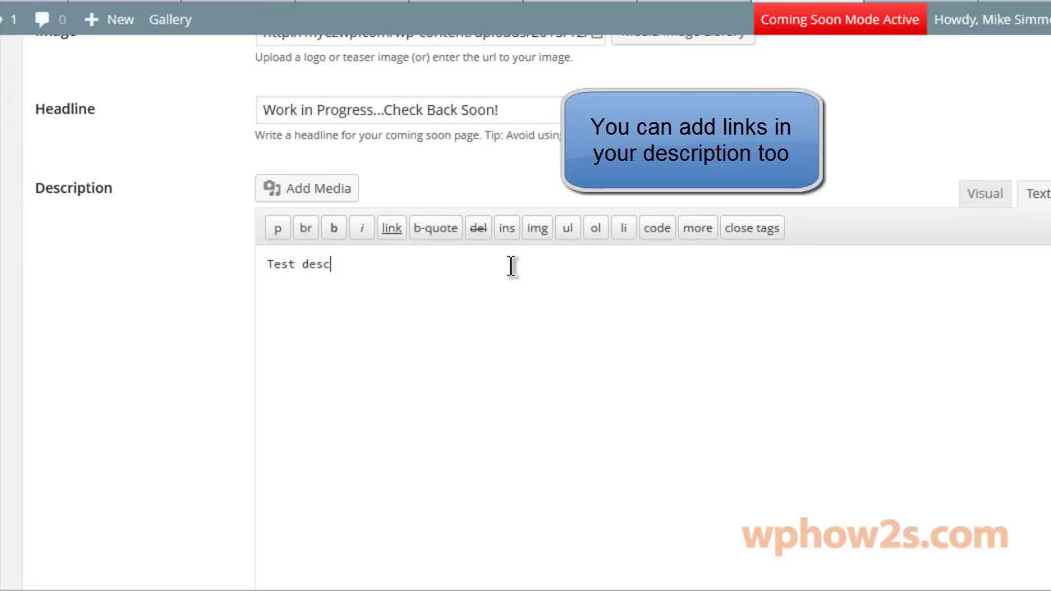
text(ription.)
text(.....)
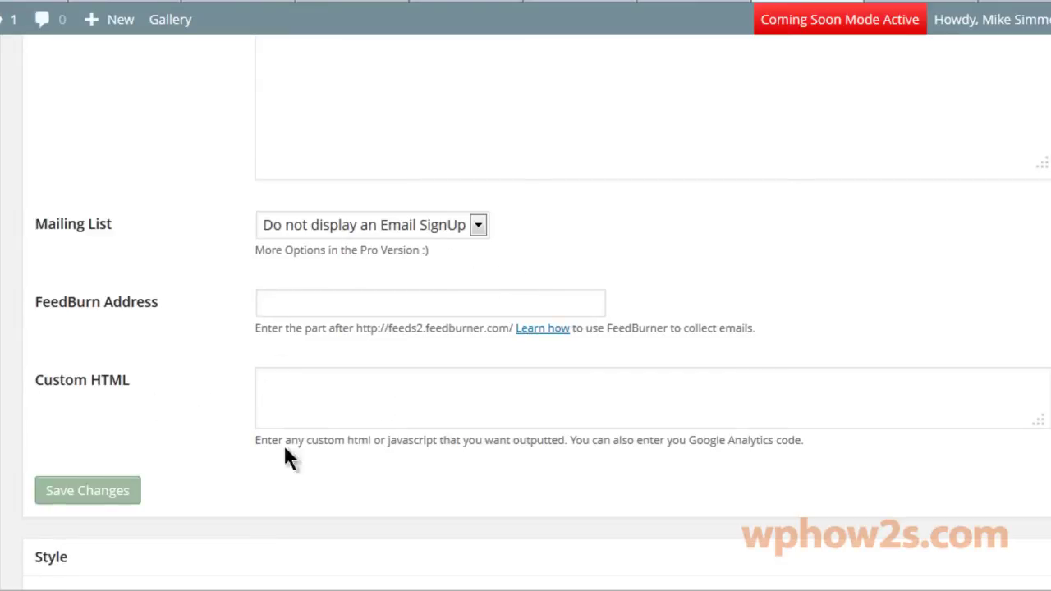
Step: Set the coming-soon page background colour to dark blue #23447a
scroll(477, 237, down, 5)
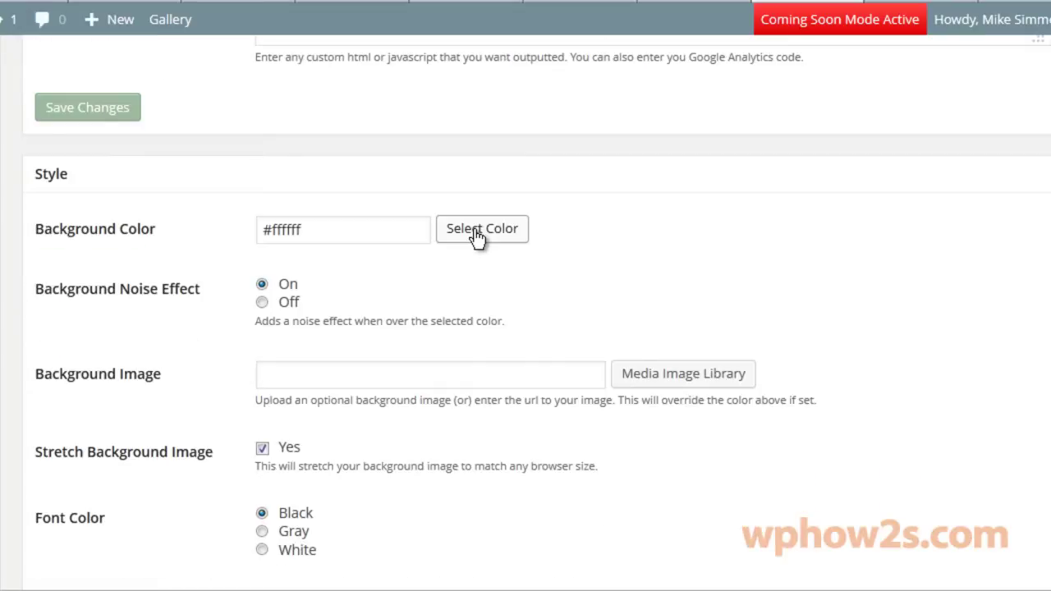
click(477, 236)
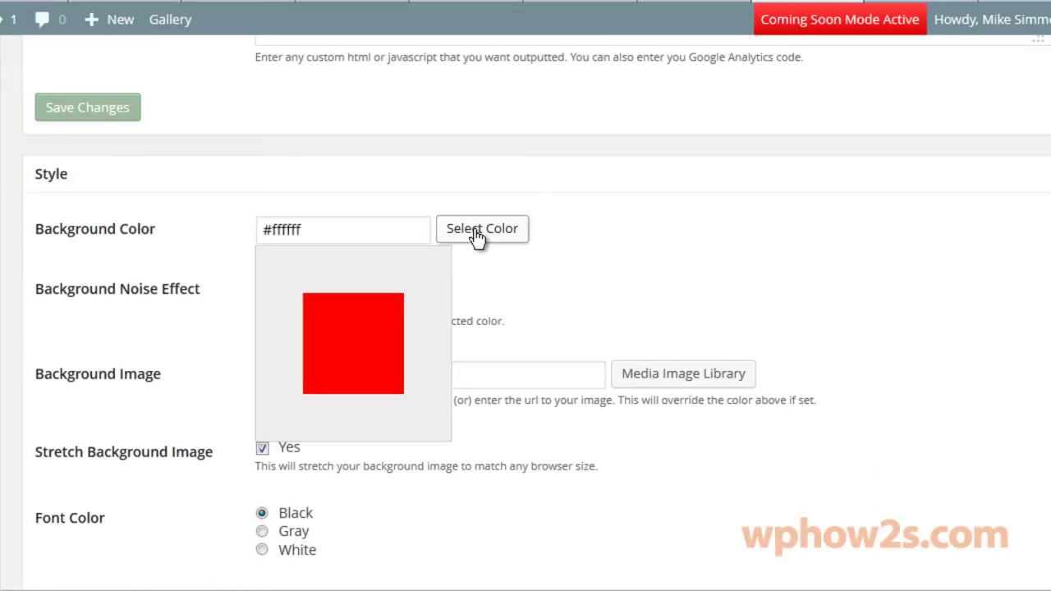
click(293, 399)
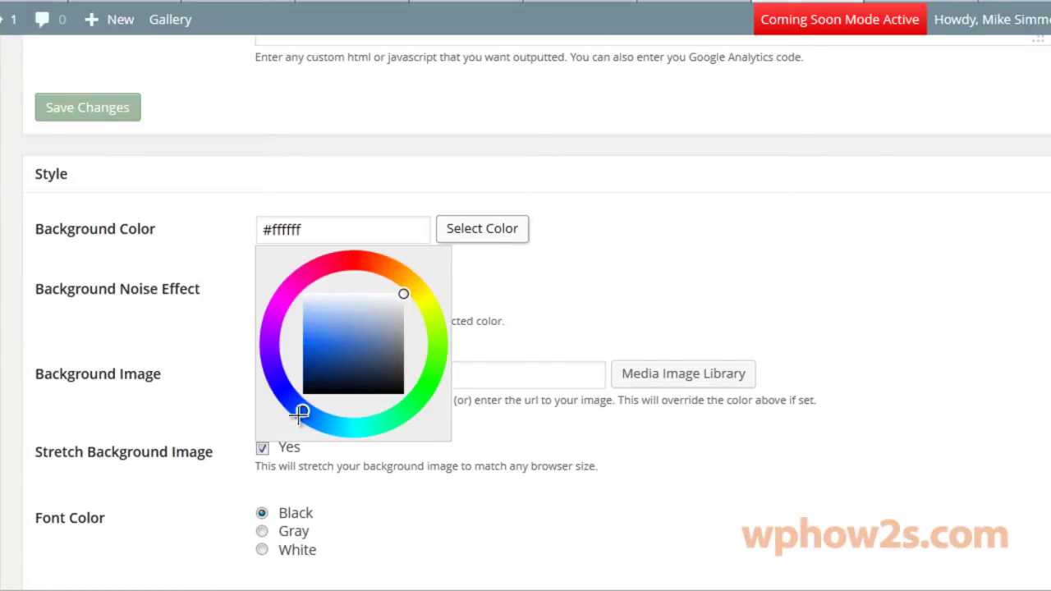
click(324, 321)
click(354, 305)
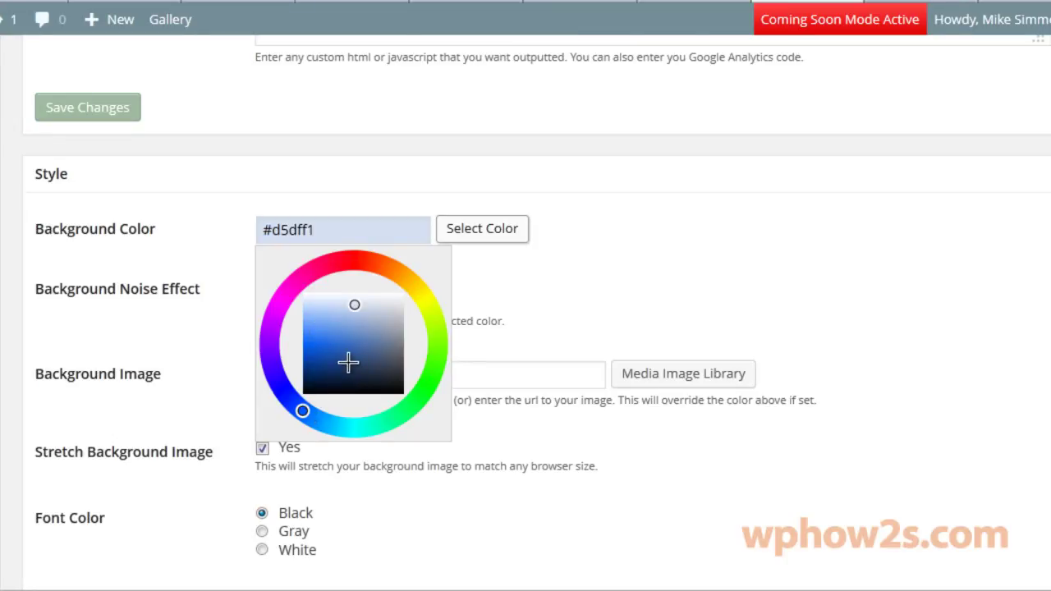
click(348, 363)
click(668, 264)
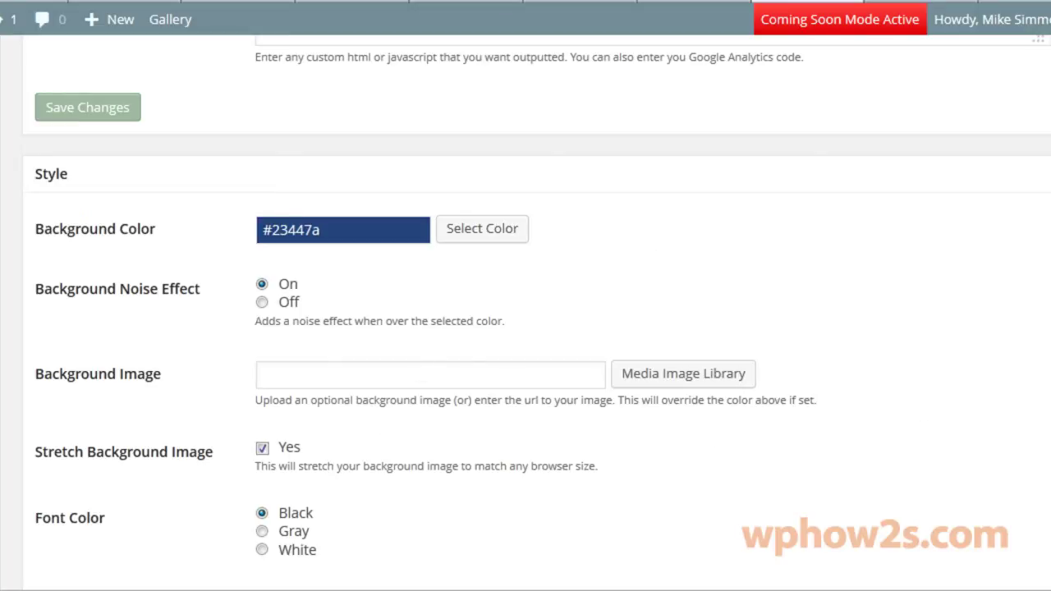
Step: Choose White as the font colour
scroll(525, 329, down, 4)
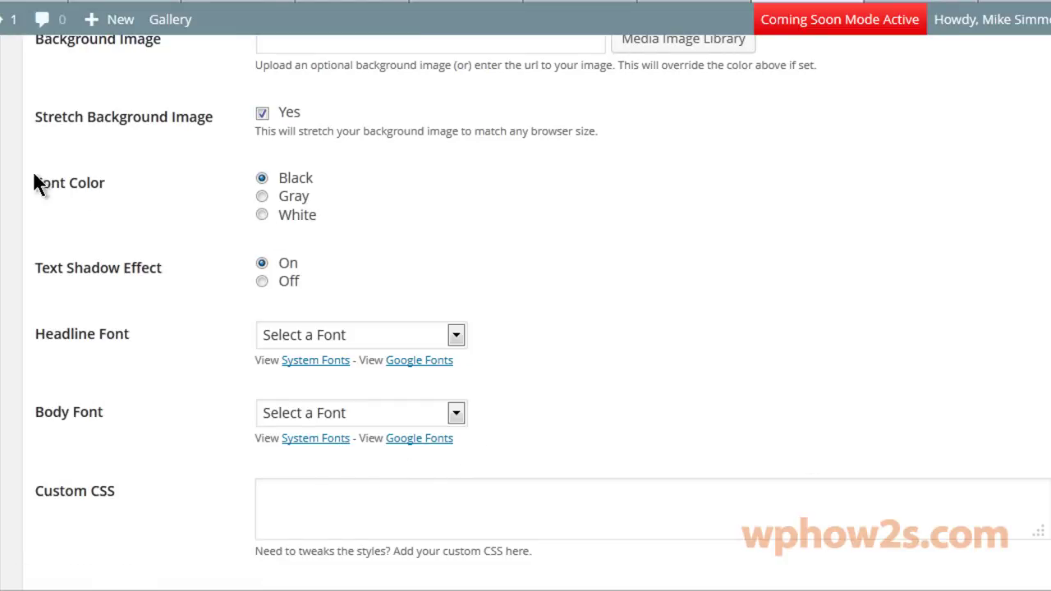
click(263, 216)
scroll(526, 328, down, 3)
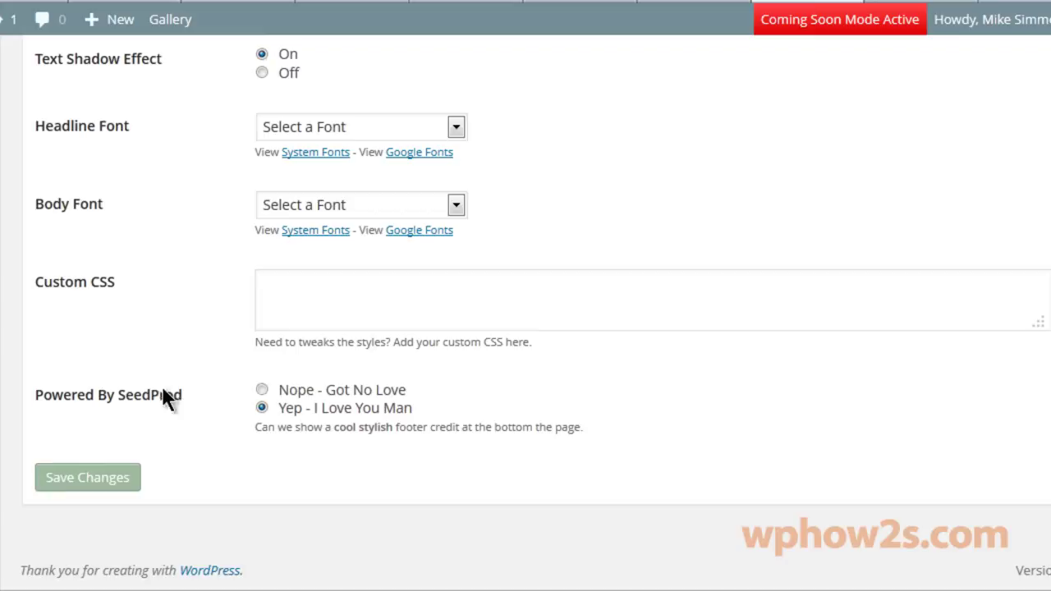
Step: Save the coming-soon settings and preview the page with the logo and 'Work in Progress' headline
click(80, 480)
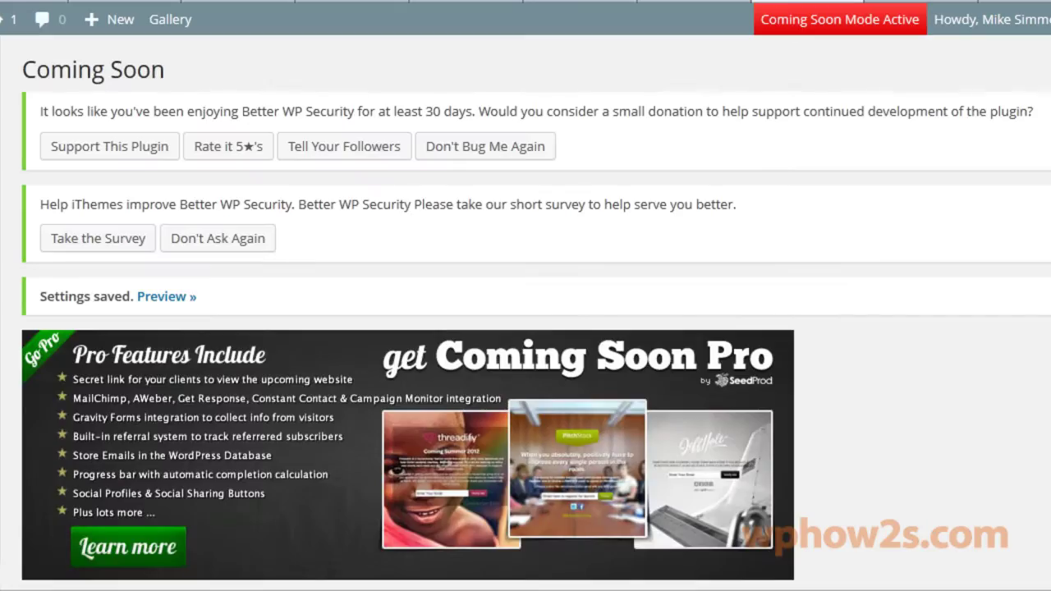
scroll(526, 312, down, 2)
scroll(525, 312, down, 3)
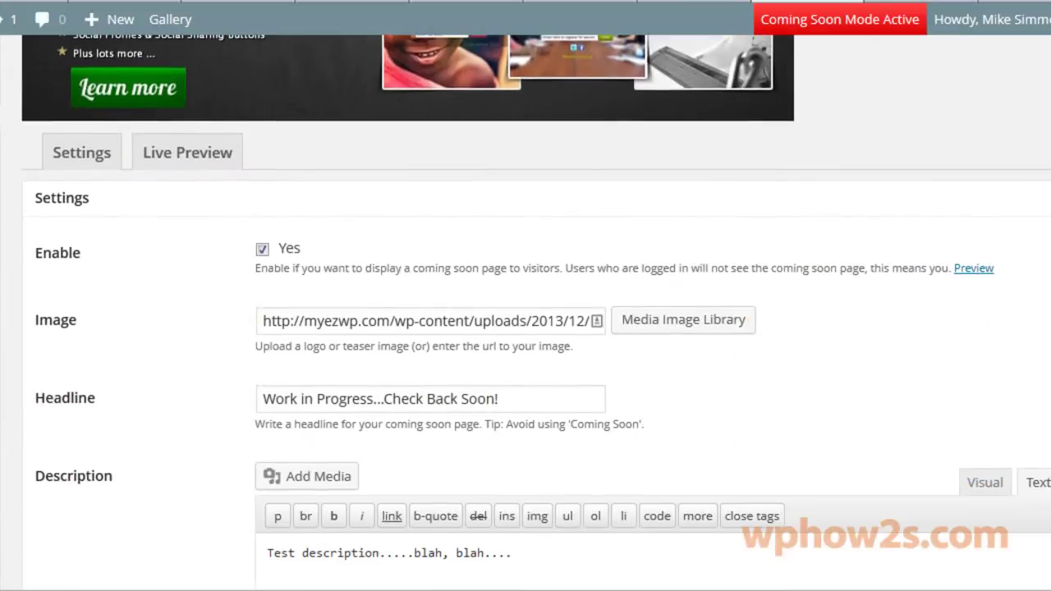
scroll(525, 312, down, 1)
scroll(525, 312, down, 4)
scroll(525, 312, up, 4)
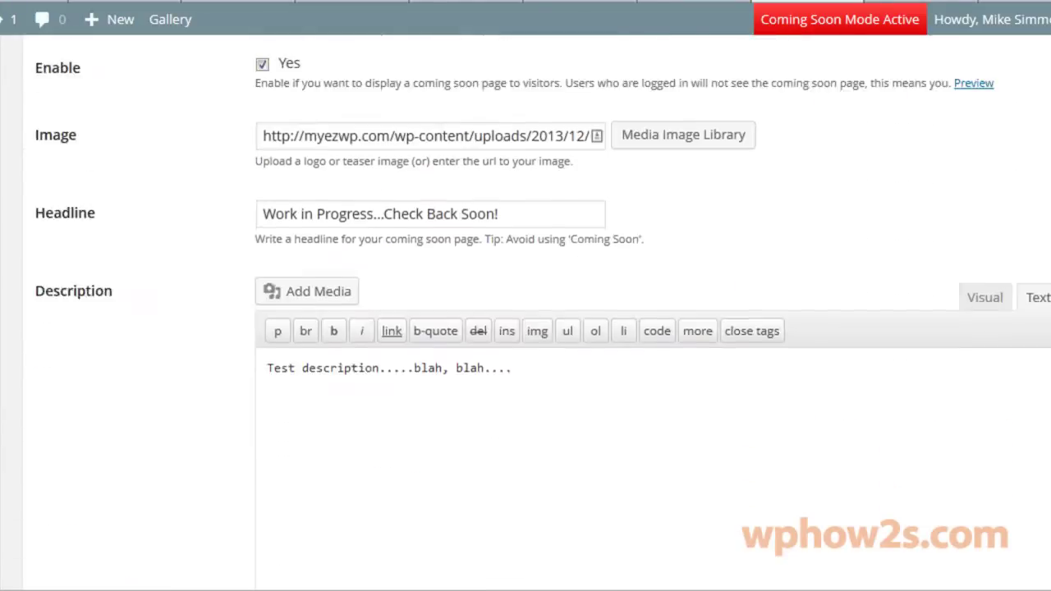
scroll(525, 312, up, 4)
scroll(526, 312, down, 2)
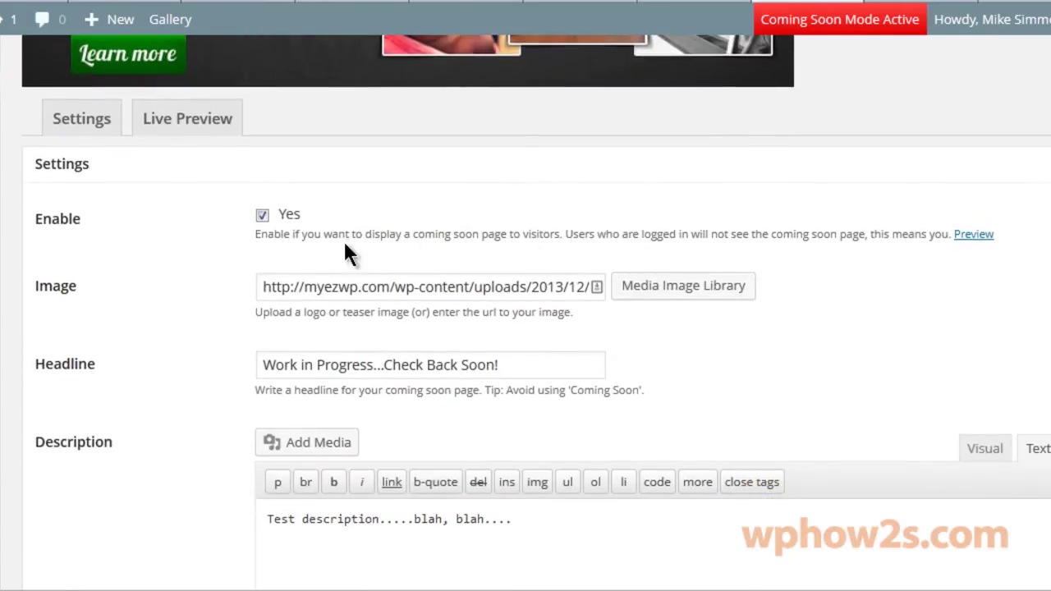
click(977, 236)
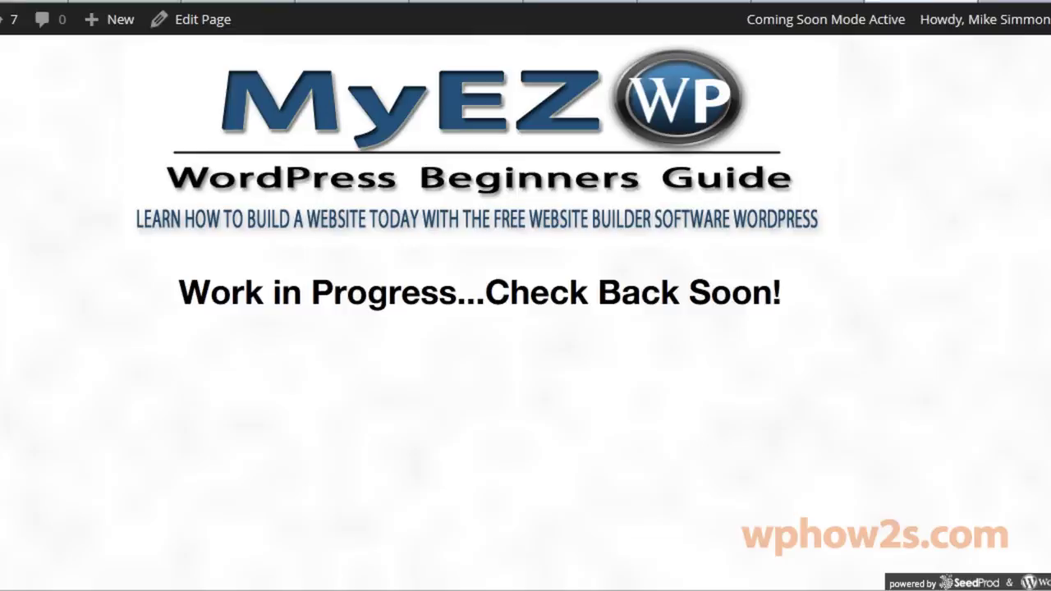